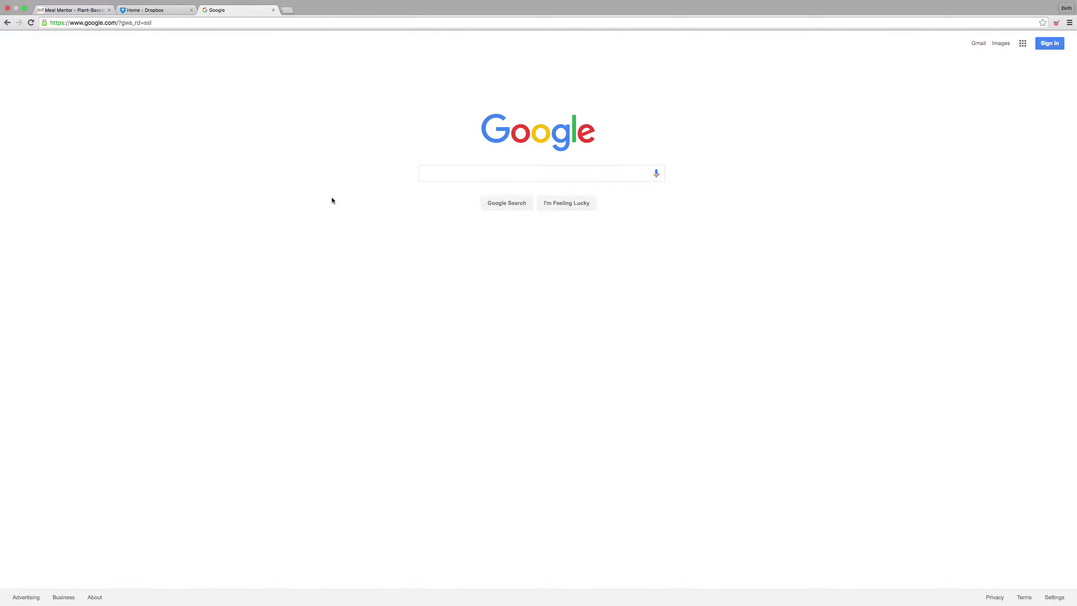
Step: Open the March 9, 2016 meal plan from the Meal Mentor dashboard and save its PDF to the Downloads folder
click(71, 12)
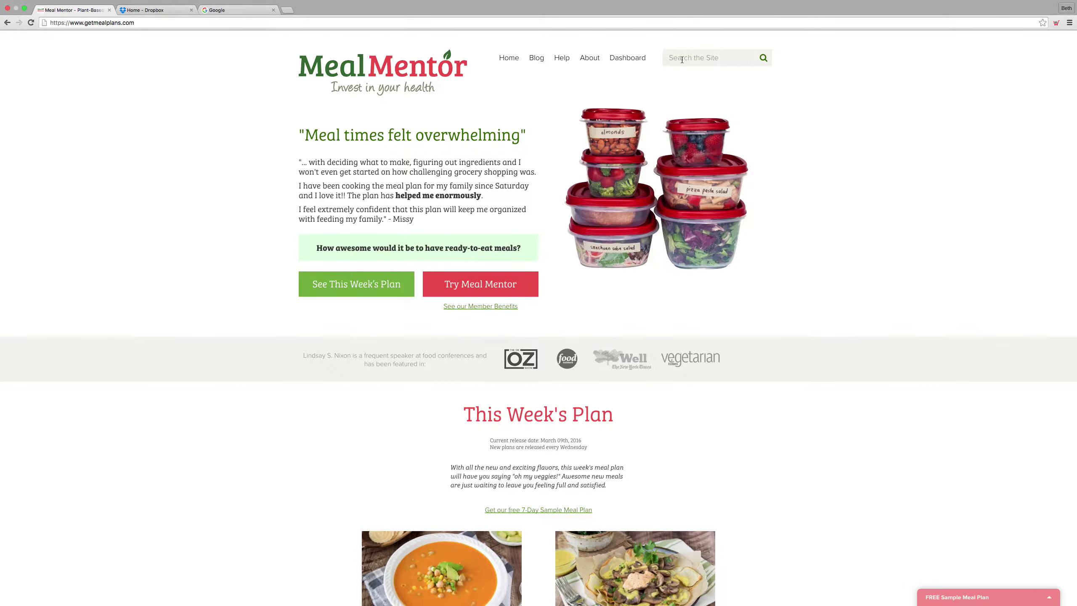
click(631, 59)
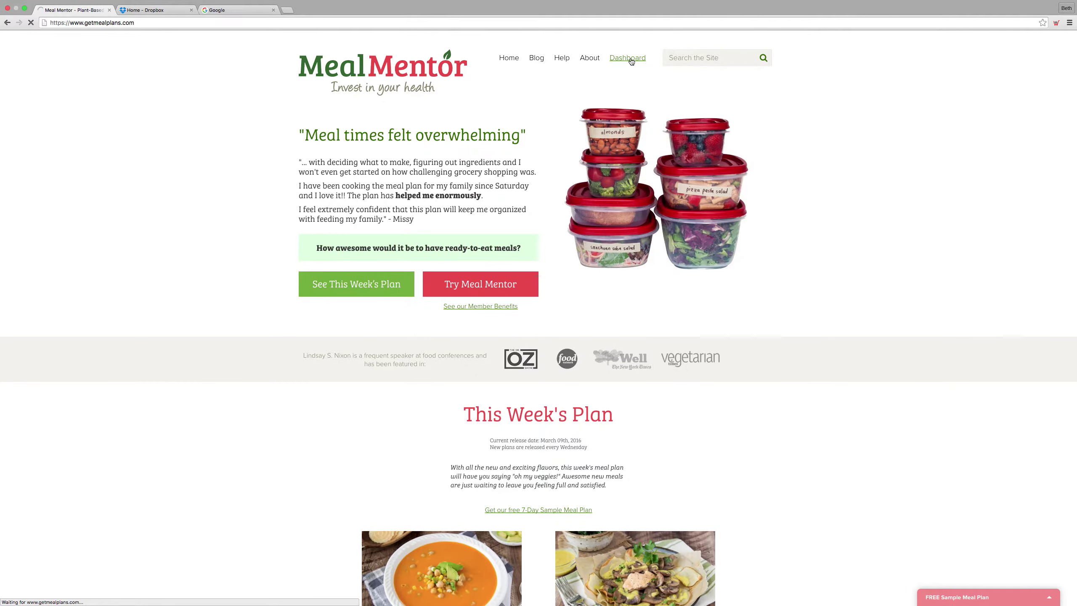
click(459, 344)
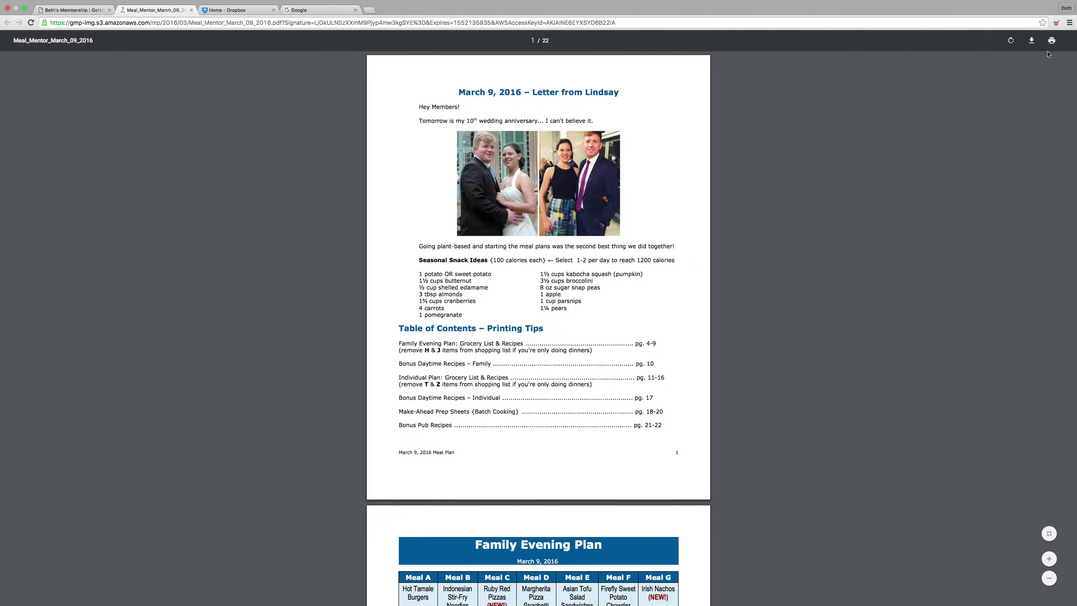
click(1032, 41)
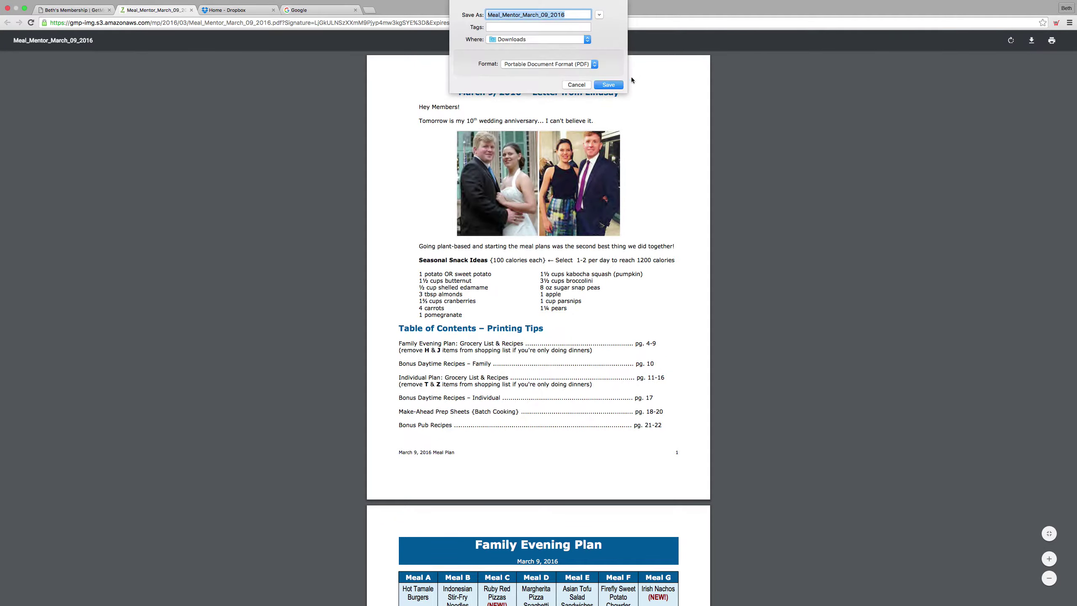
click(606, 85)
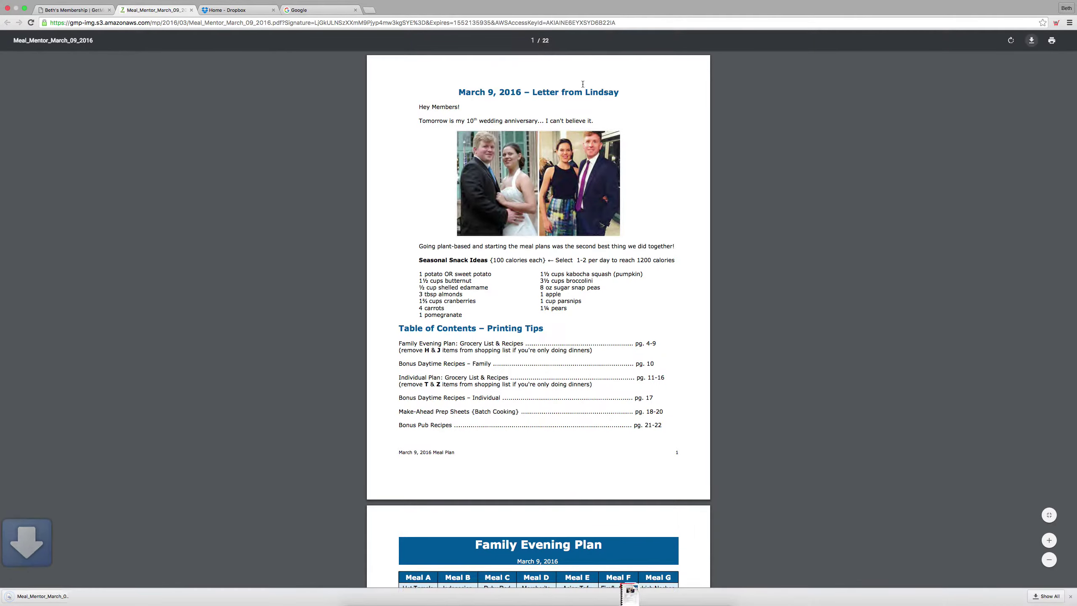
Step: Go to drive.google.com from the open Google page
click(309, 10)
click(207, 24)
text(drive.google.com)
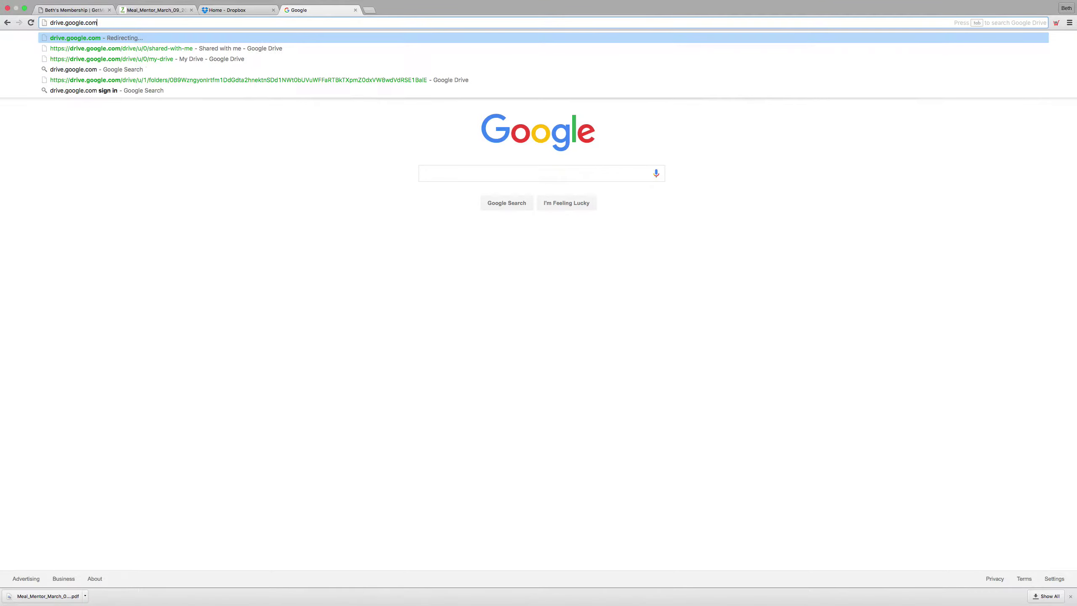
key(Return)
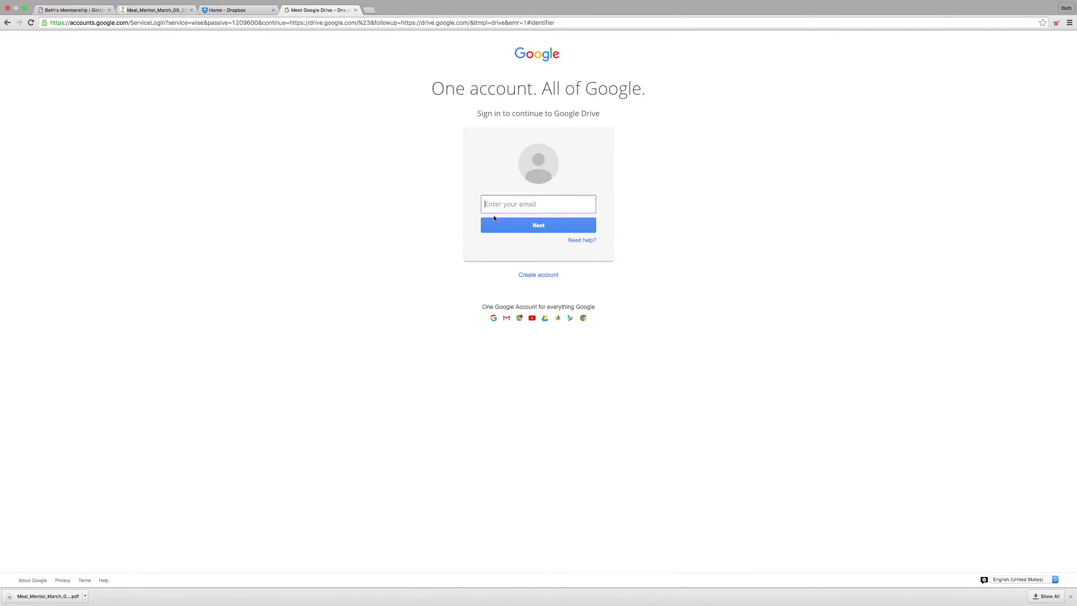
Step: Sign in to Google Drive with the saved e-mail address and the account password
click(500, 206)
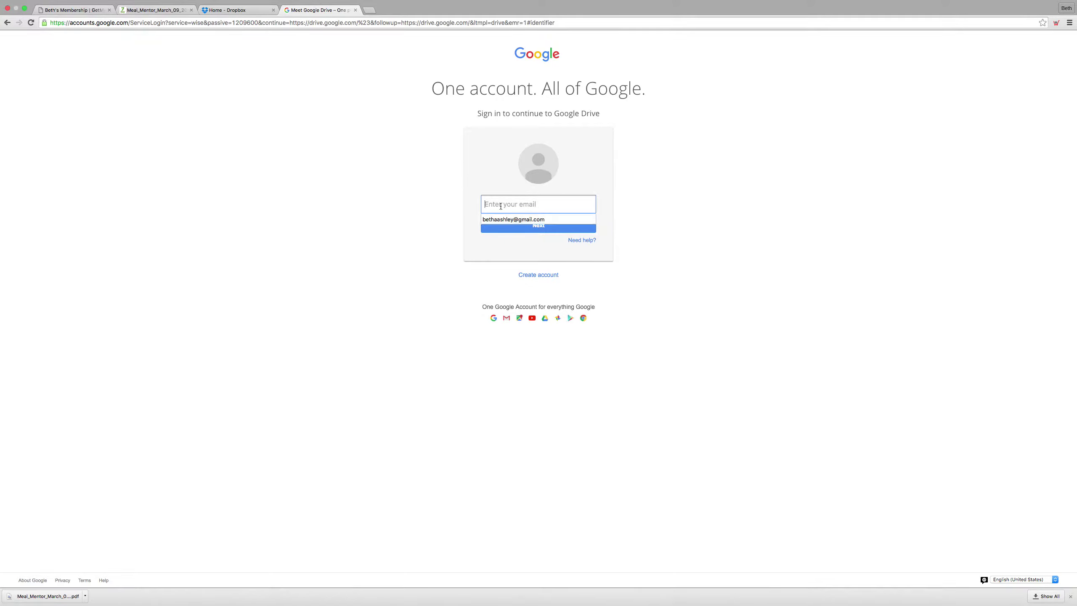
click(498, 218)
click(511, 227)
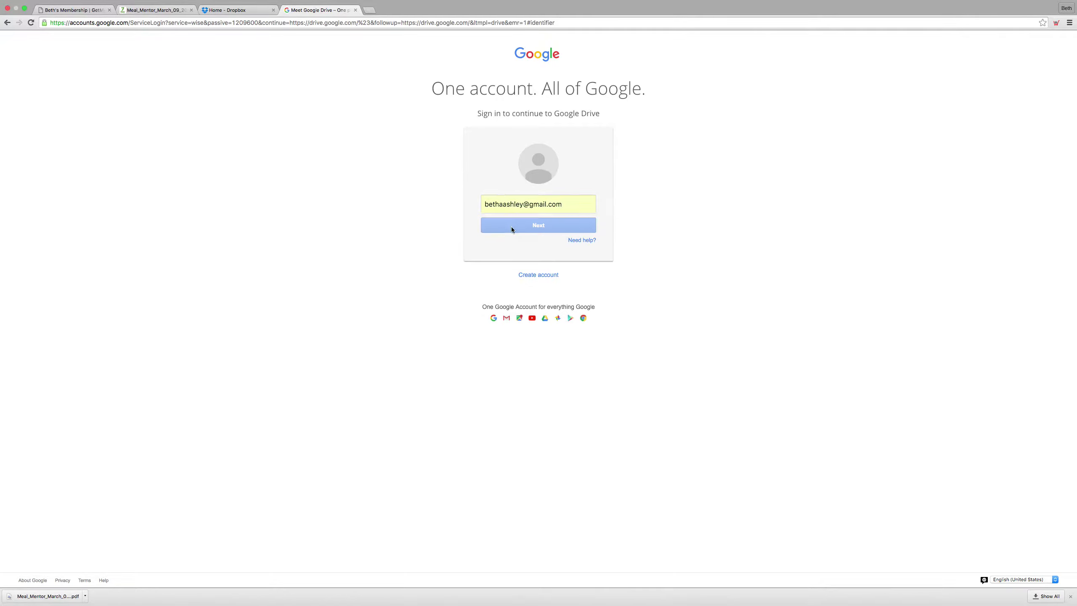
text(••••••••)
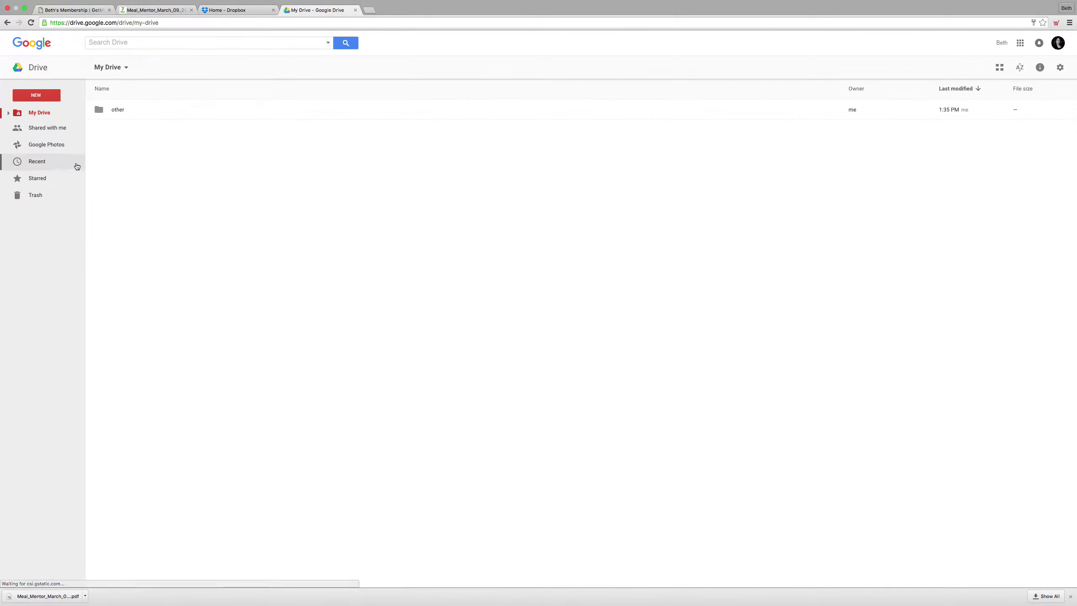
Step: Create a new folder named Meal Mentor in My Drive
click(32, 99)
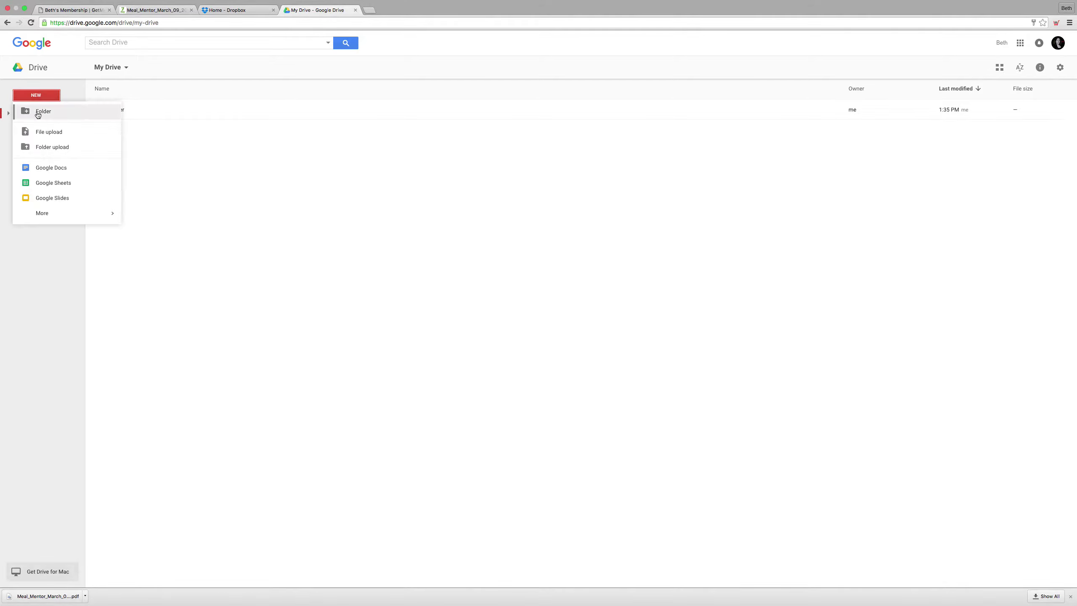
click(37, 112)
text(Meal Mentor)
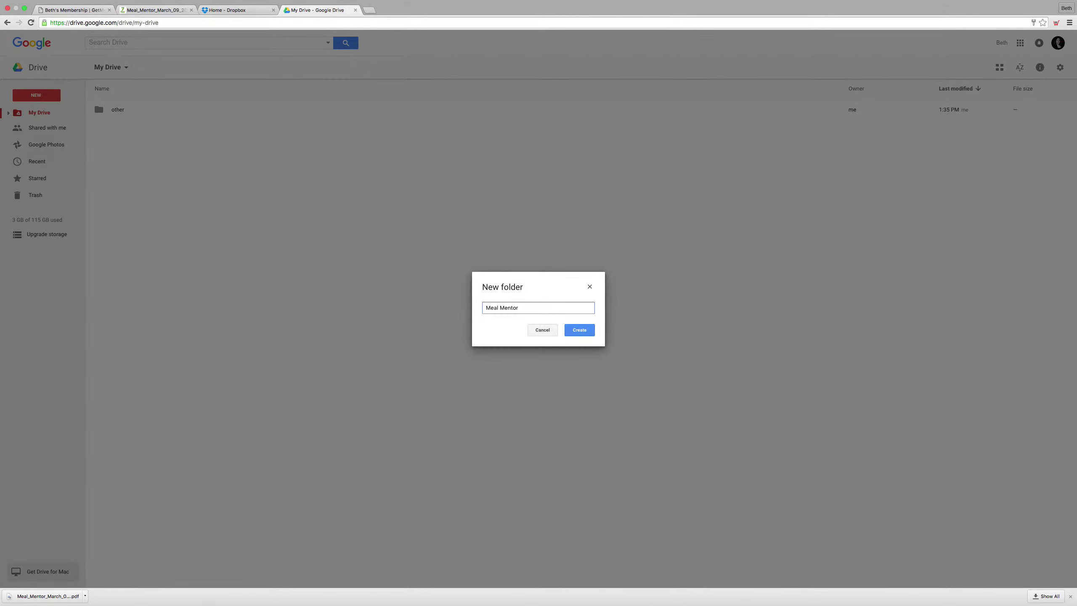
key(Return)
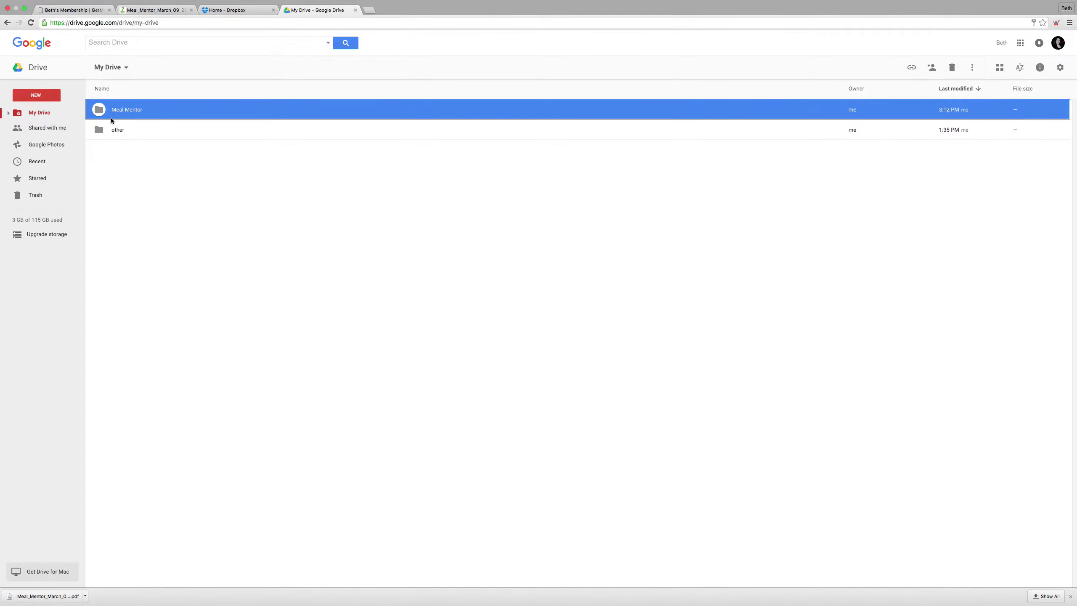
Step: Upload Meal_Mentor_March_09_2016.pdf from Downloads into the Meal Mentor folder
double_click(140, 112)
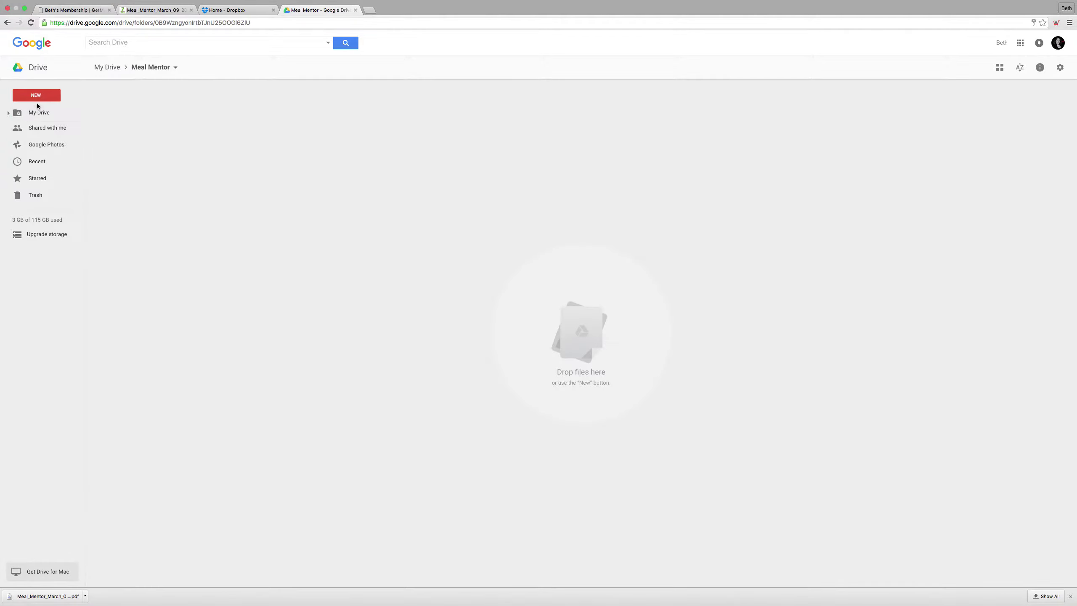
click(37, 97)
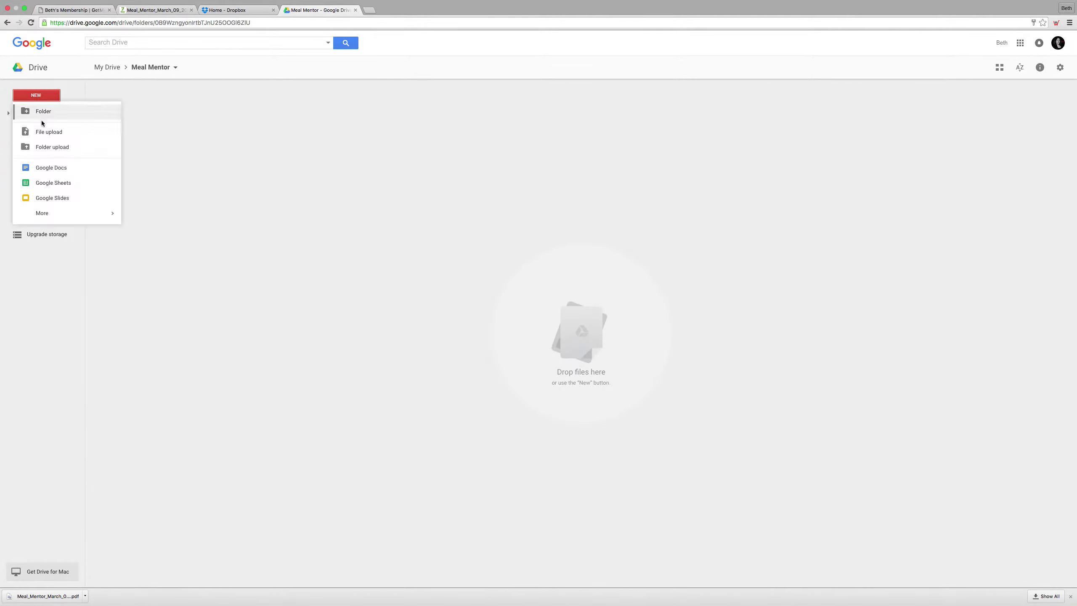
click(45, 134)
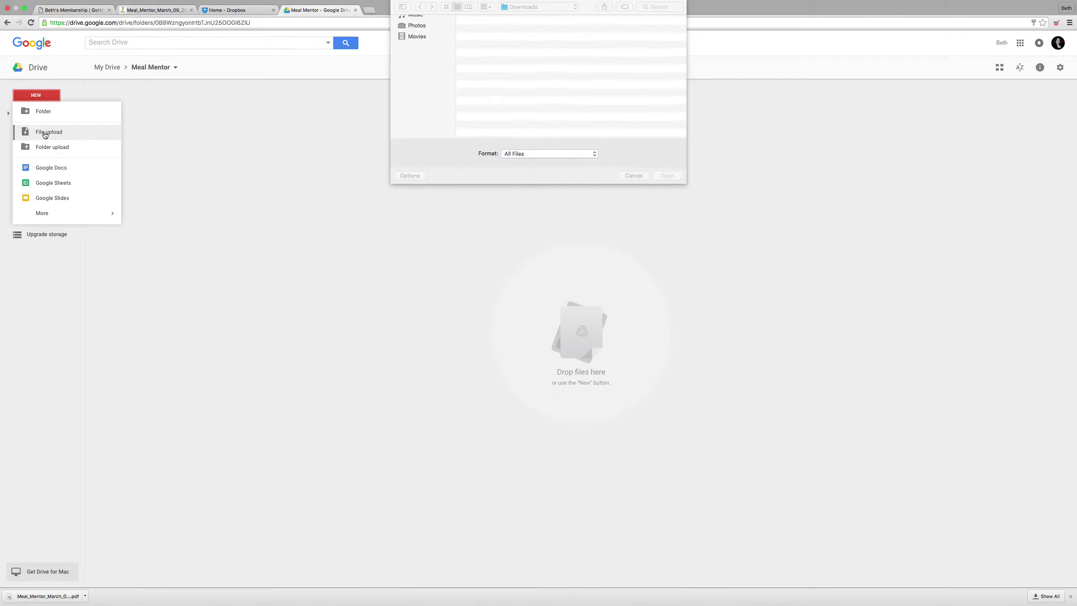
click(546, 31)
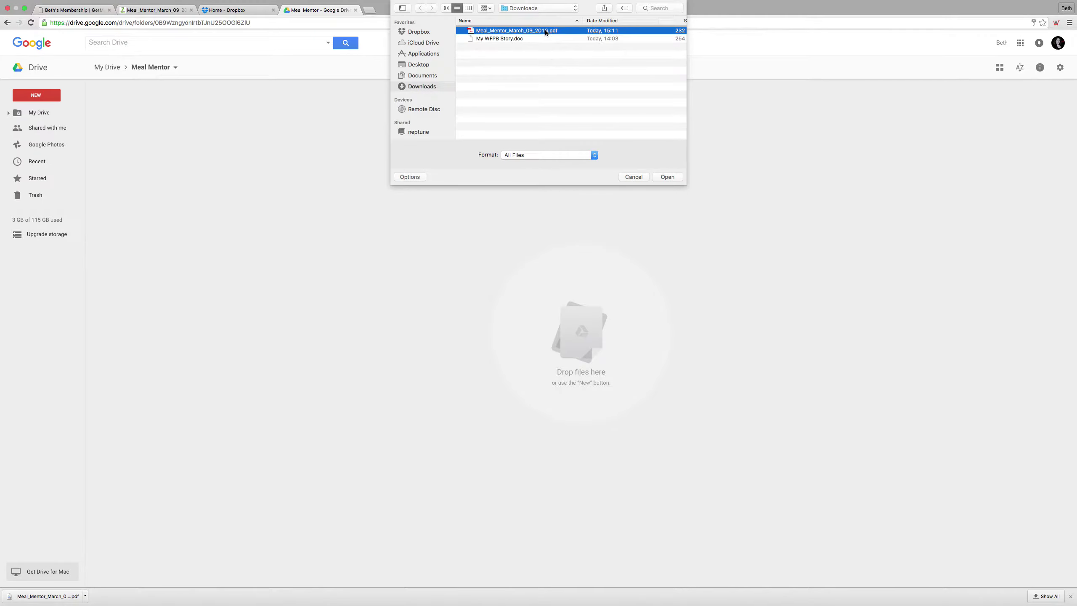
click(668, 178)
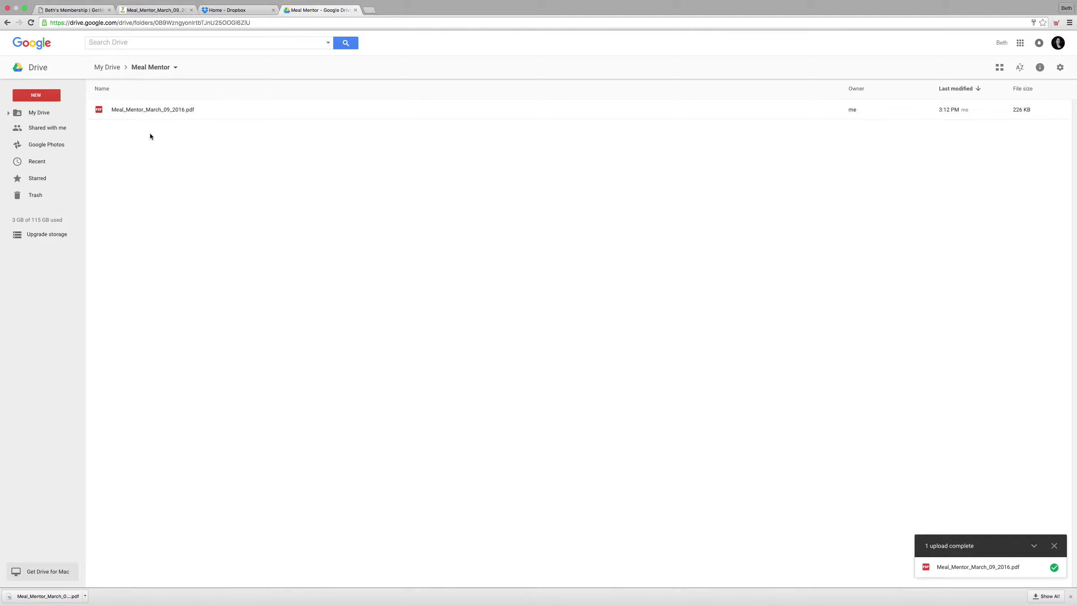
Step: Search Drive for the exact phrase "black beans"
click(114, 45)
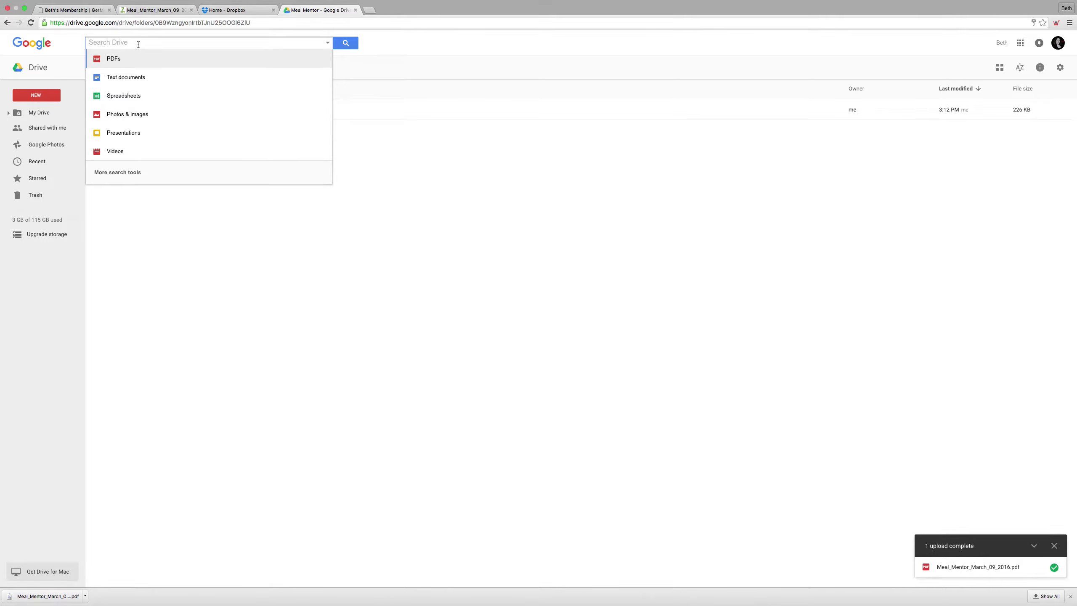
text("bla)
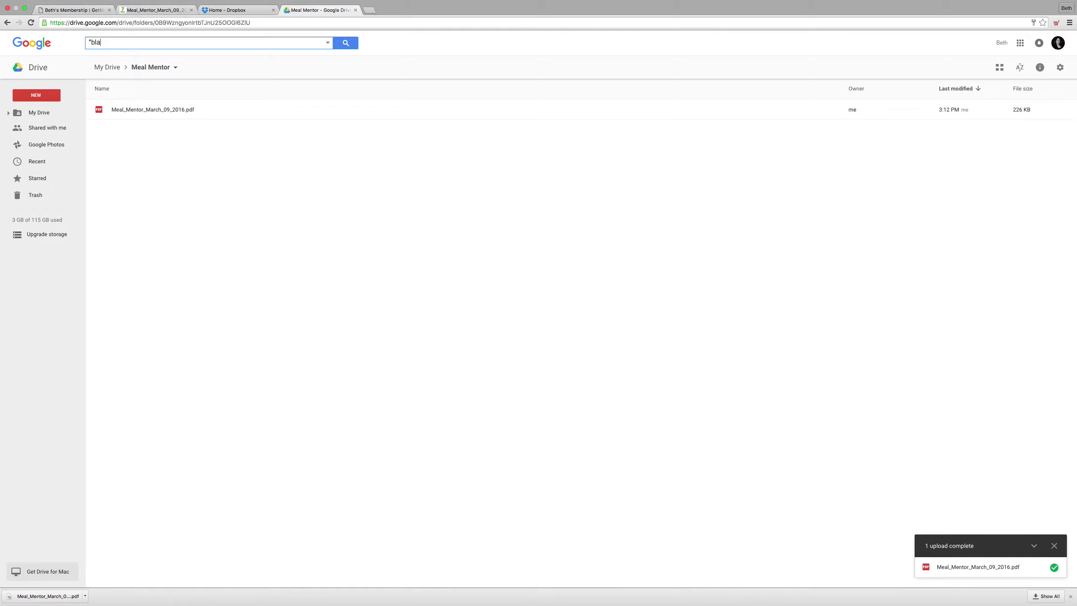
text(ck beans")
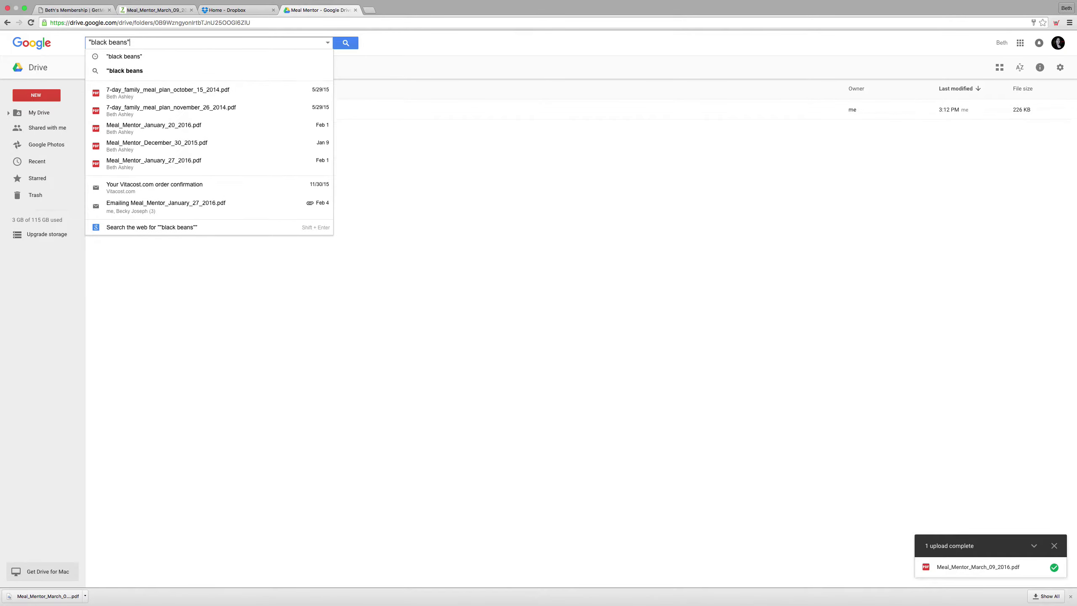
key(Return)
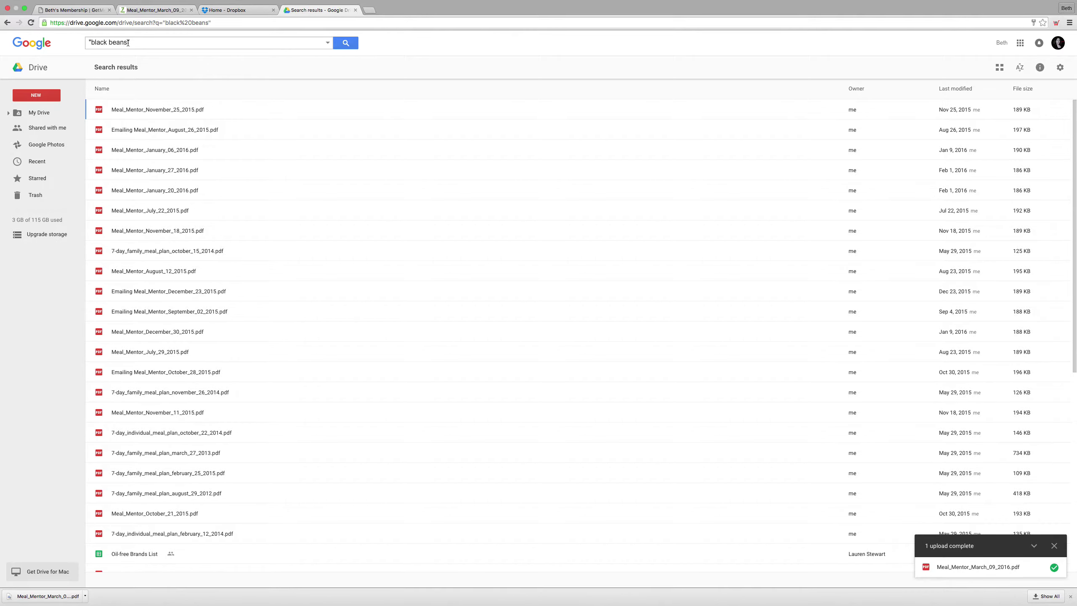
Step: Search Drive for the exact phrase "thai pb&j" instead
click(132, 42)
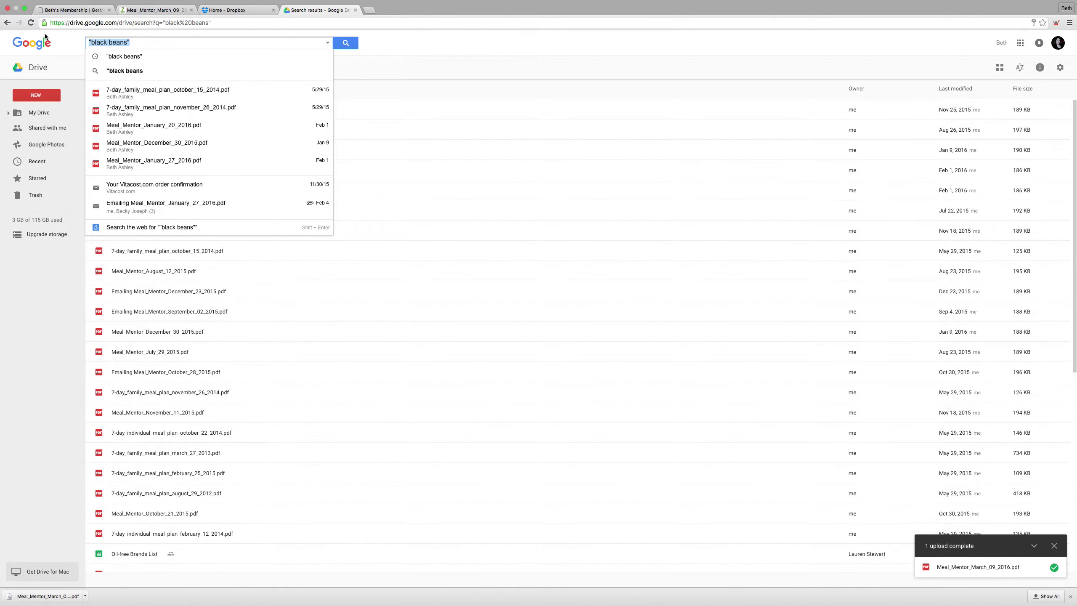
text("thai pb&j")
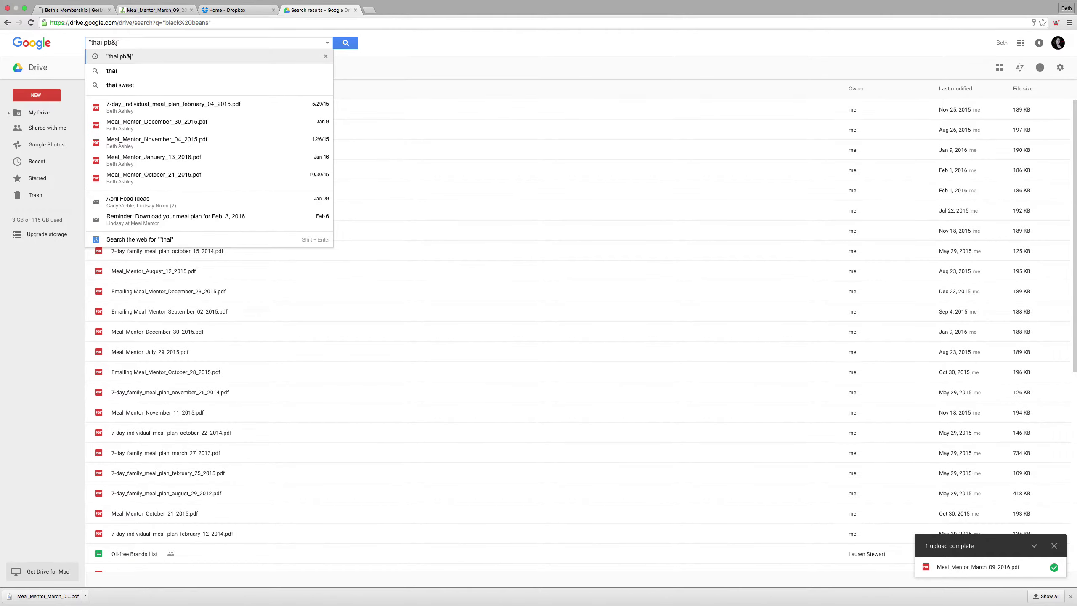
key(Return)
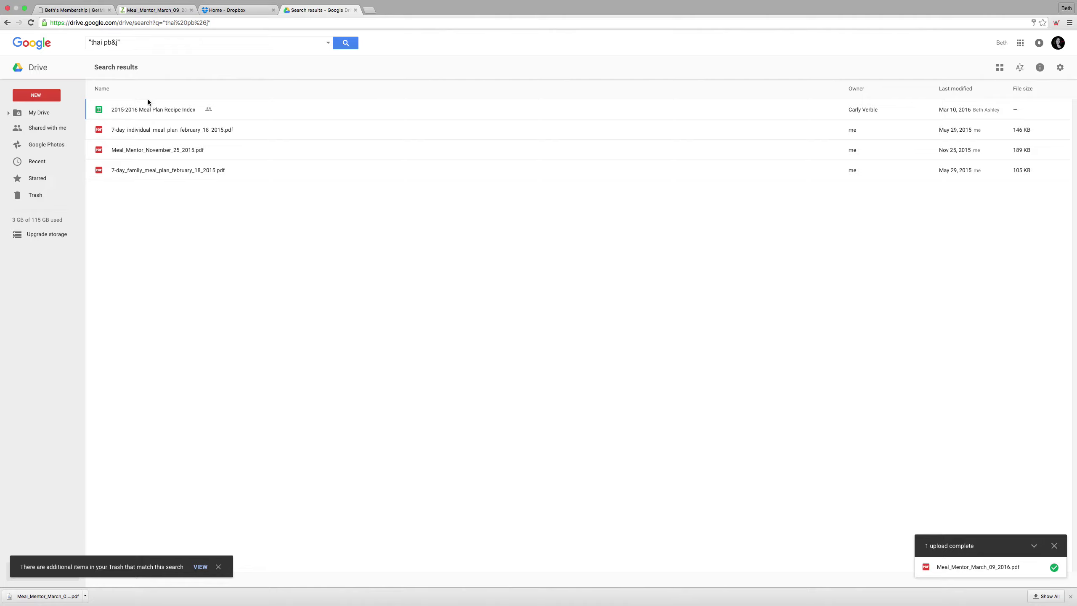
Step: Open Meal_Mentor_November_25_2015.pdf from the search results, download it, and close the preview
double_click(162, 152)
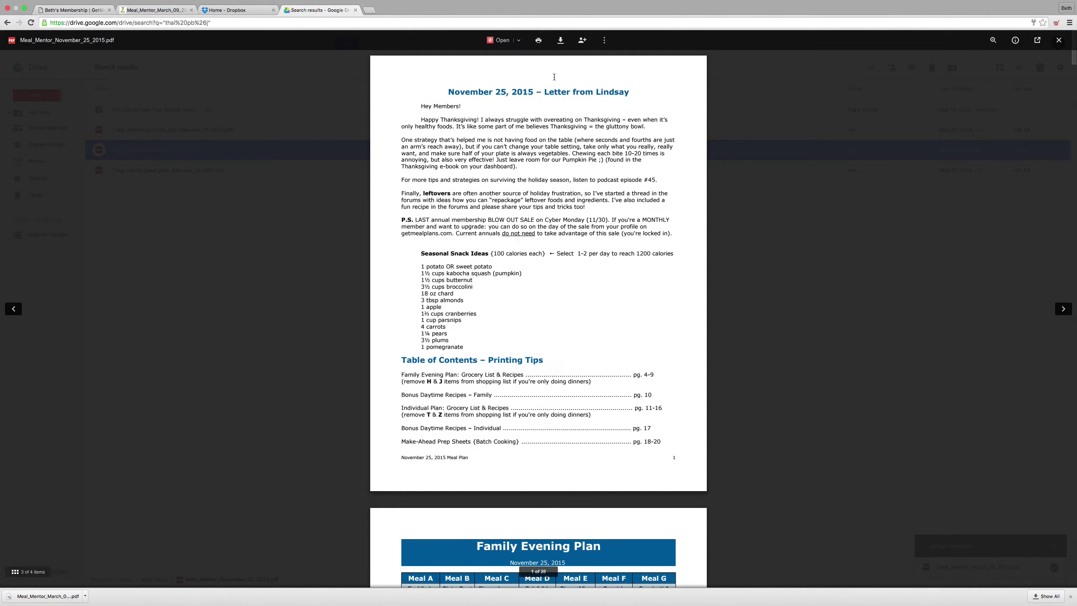
click(562, 44)
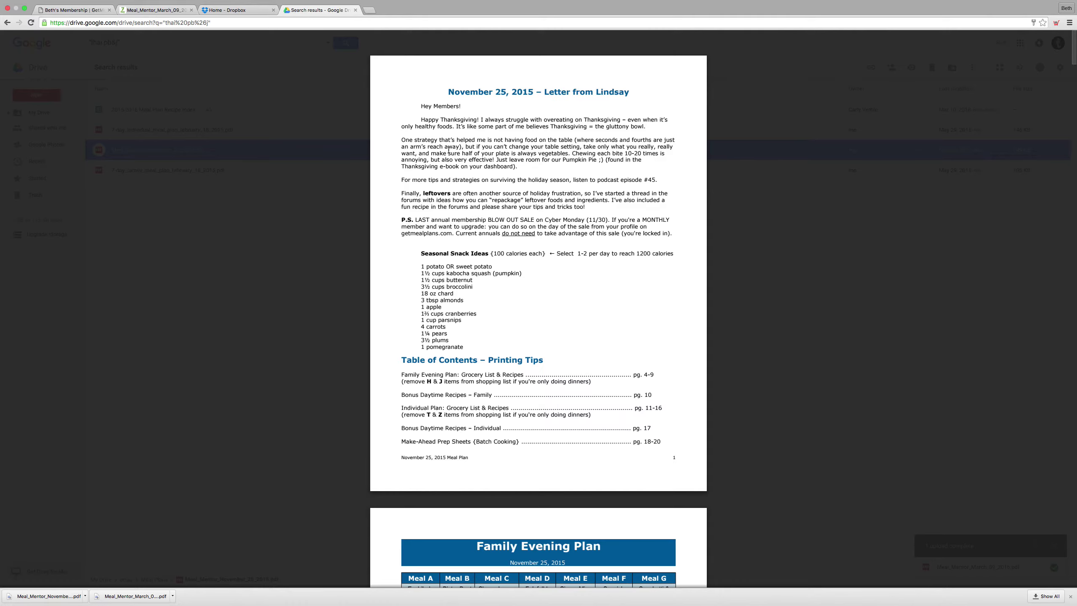
click(290, 254)
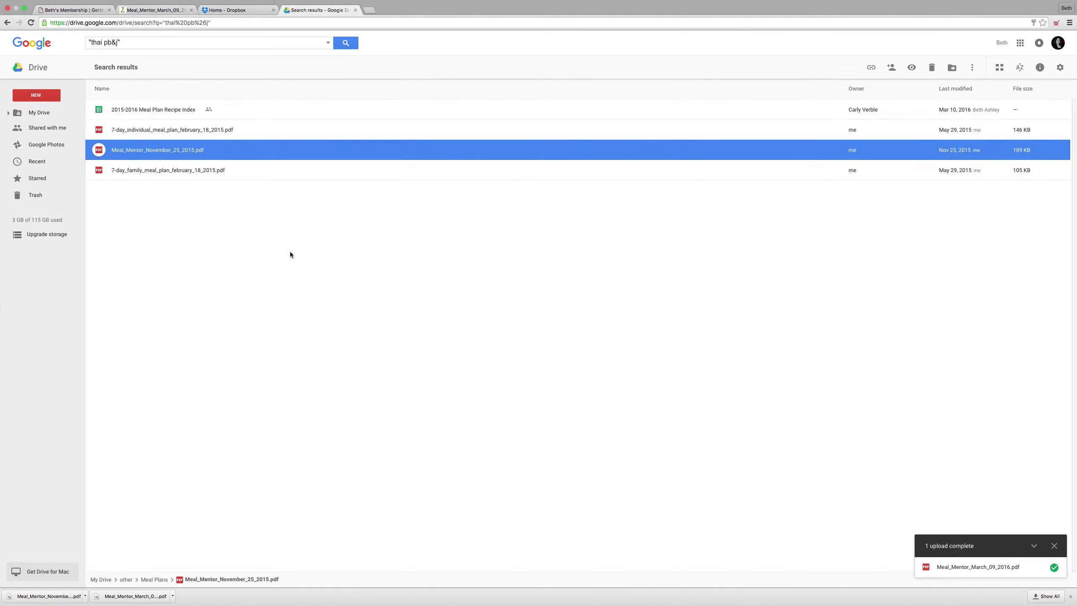
Step: Switch to Dropbox and create a new folder named Meal Mentor
click(225, 12)
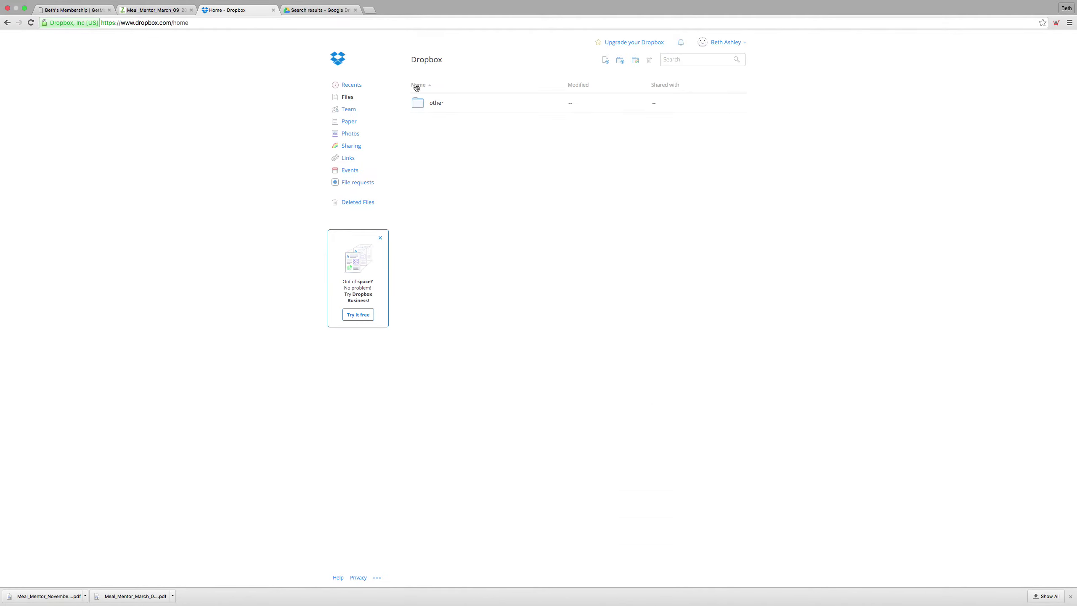
click(620, 61)
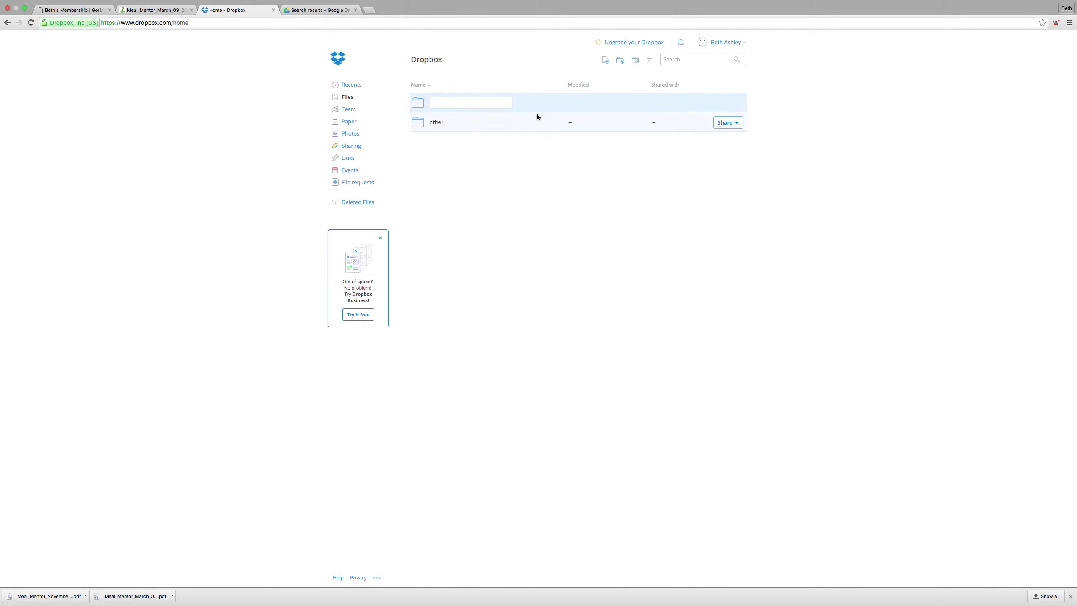
text(Meal)
key(Down)
key(Return)
click(530, 102)
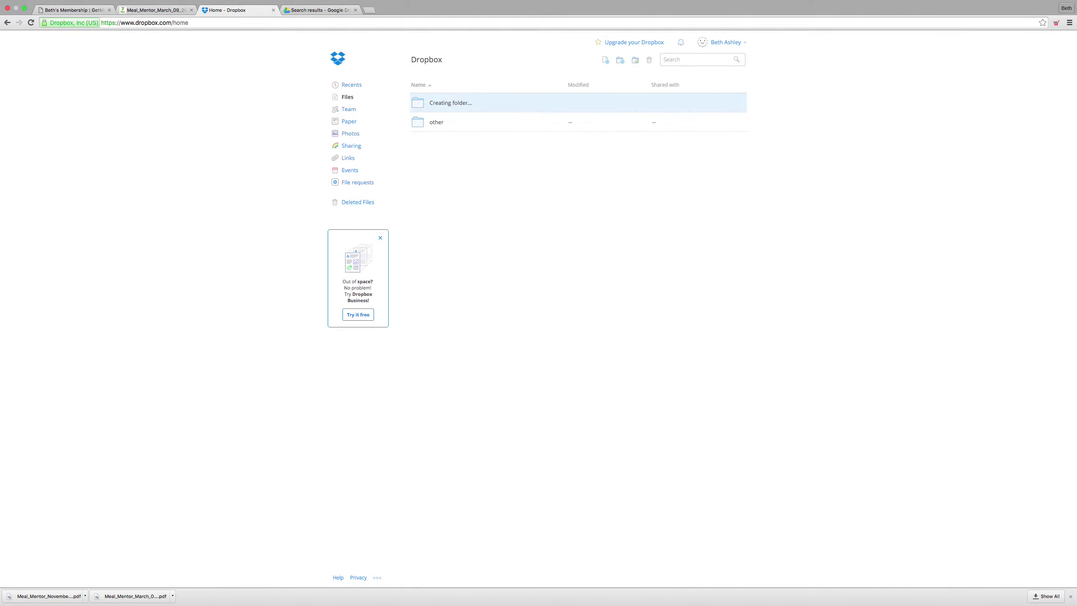
Step: Upload Meal_Mentor_March_09_2016.pdf and Meal_Mentor_November_25_2015.pdf from Downloads into the new Meal Mentor folder in Dropbox
click(450, 104)
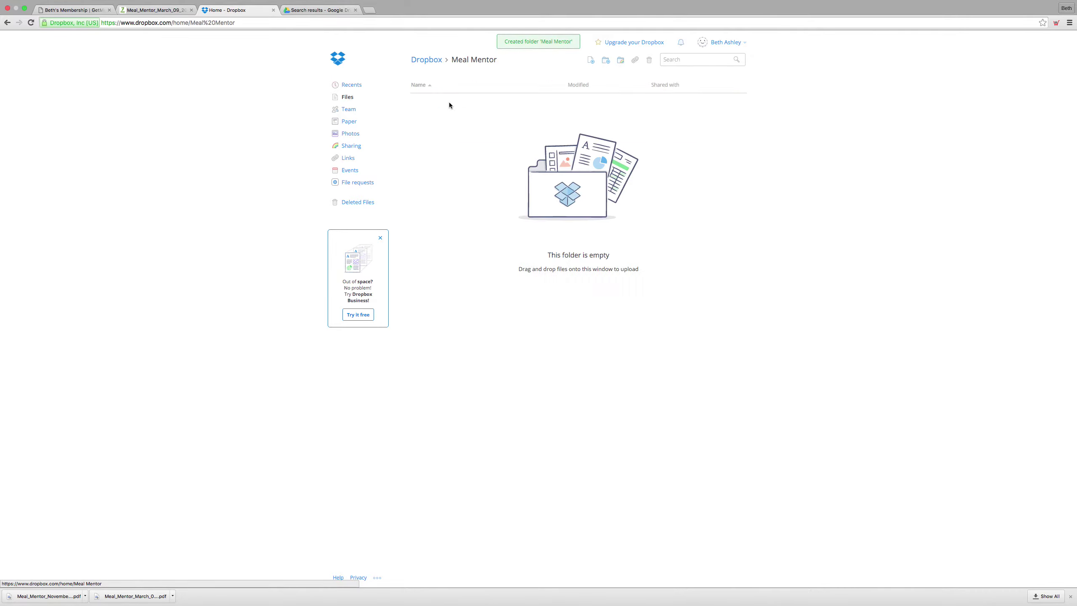
click(592, 64)
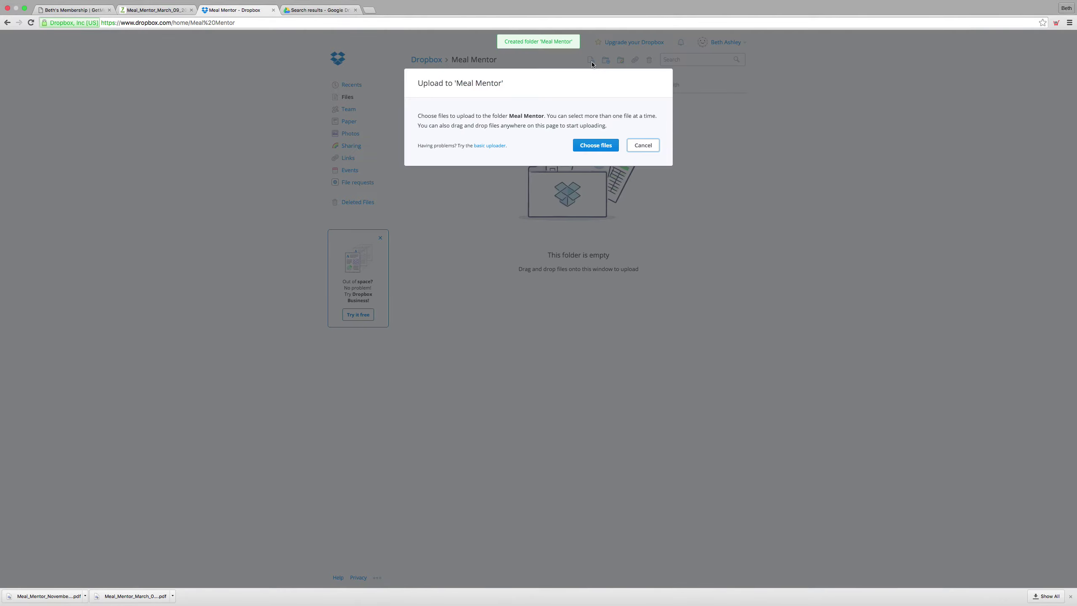
click(595, 145)
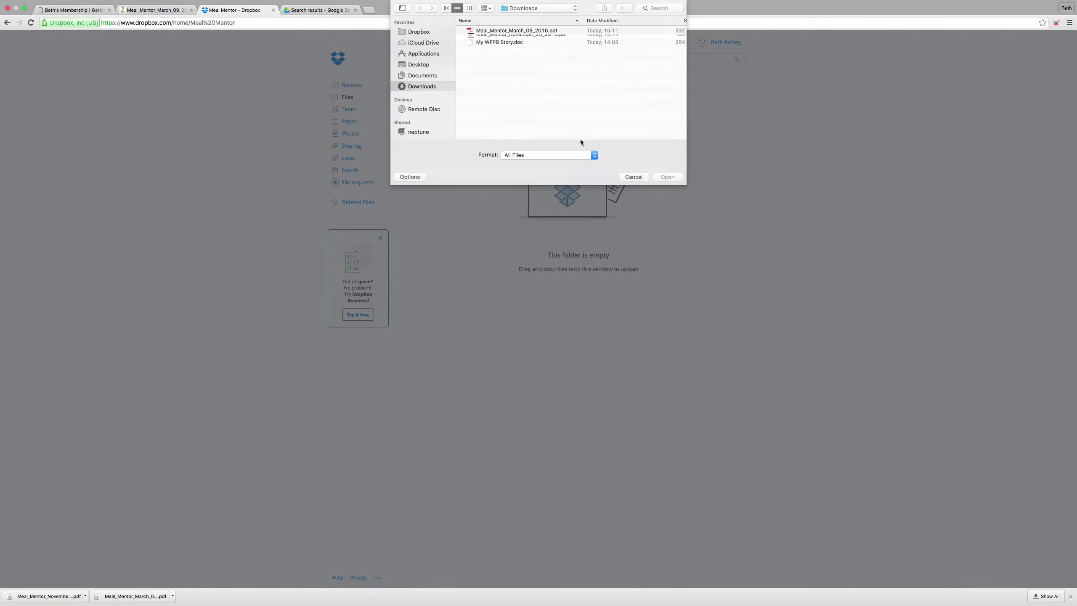
click(523, 40)
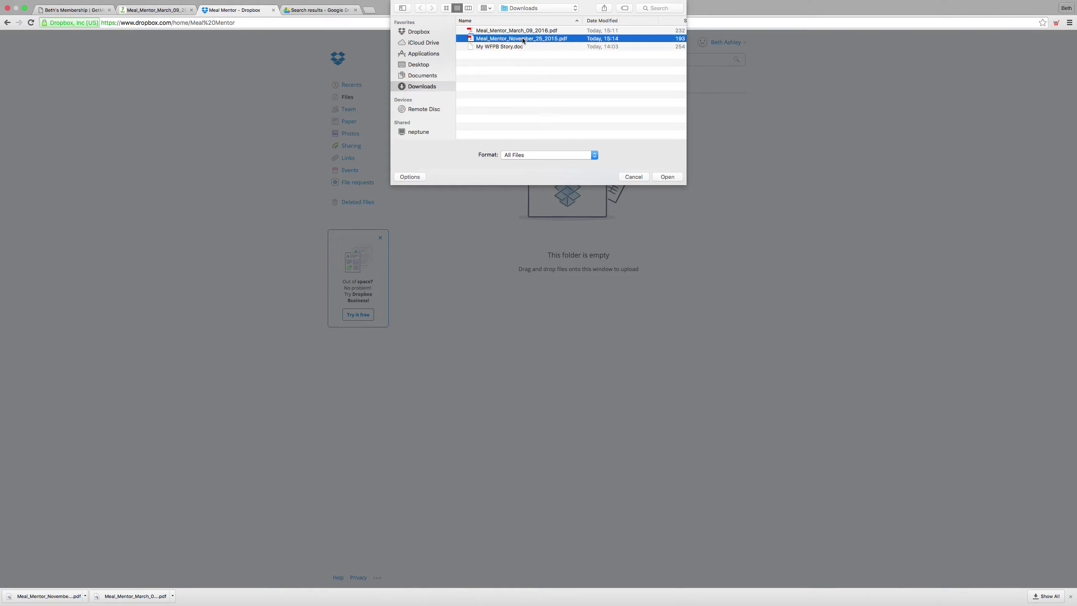
shift+click(524, 31)
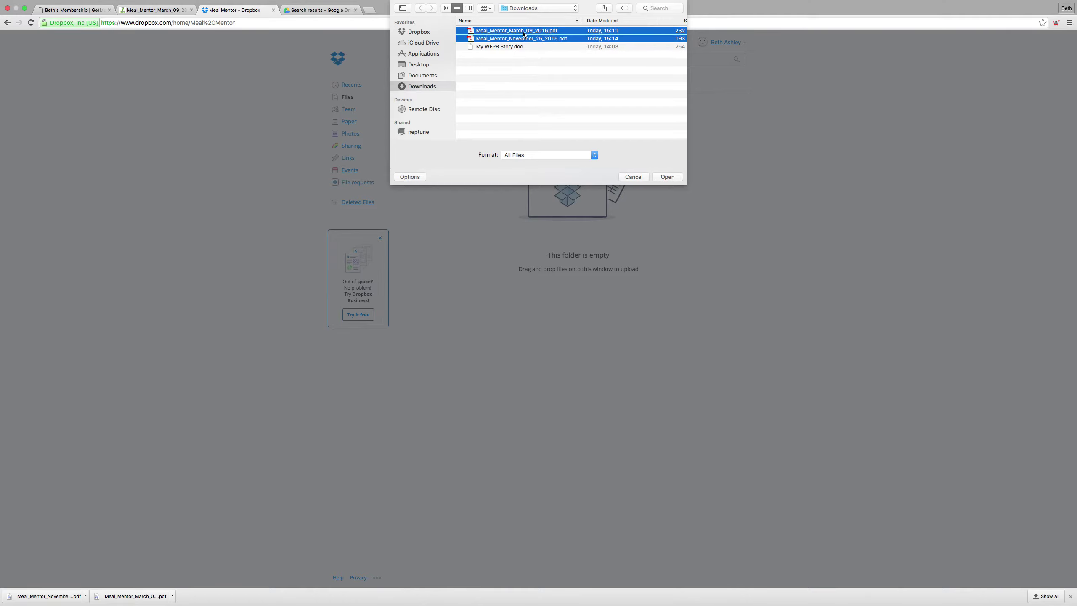
click(668, 177)
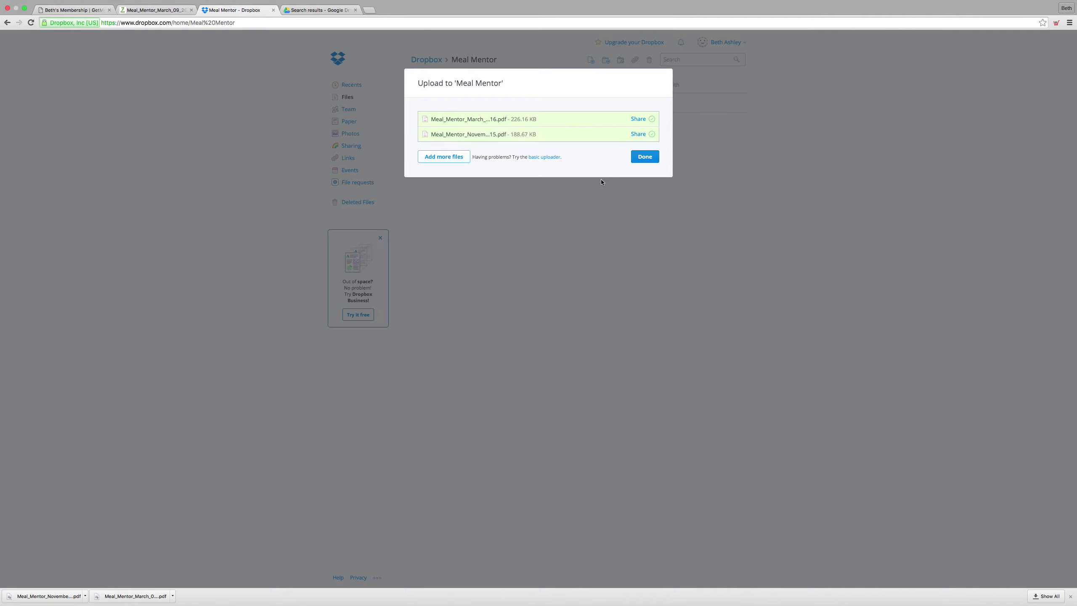
click(643, 158)
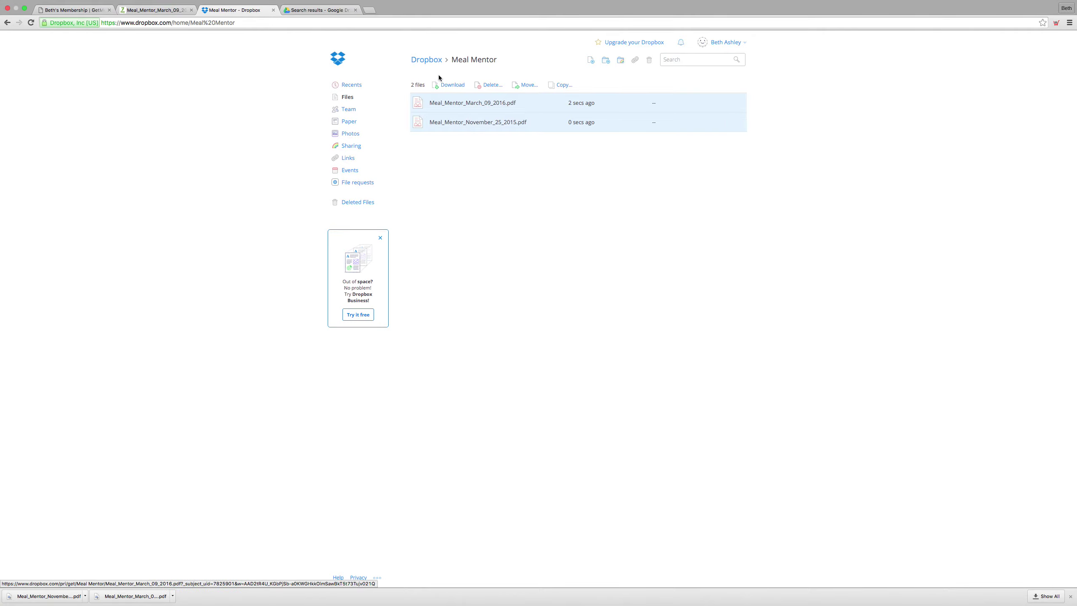
Step: Revisit the Meal Mentor membership dashboard and return to the Google Drive search results
click(317, 10)
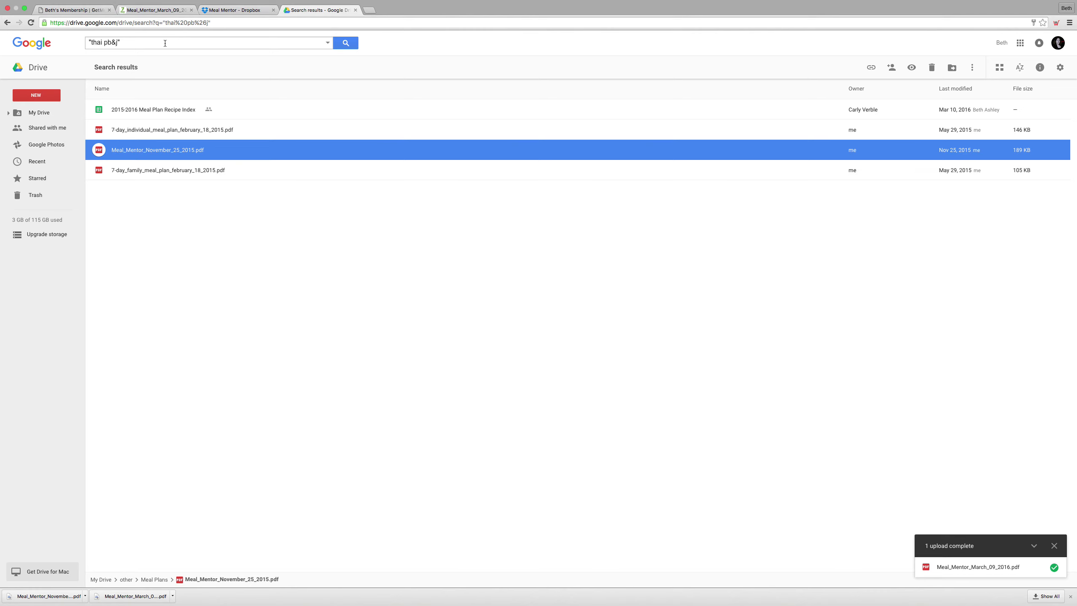
click(151, 11)
click(85, 14)
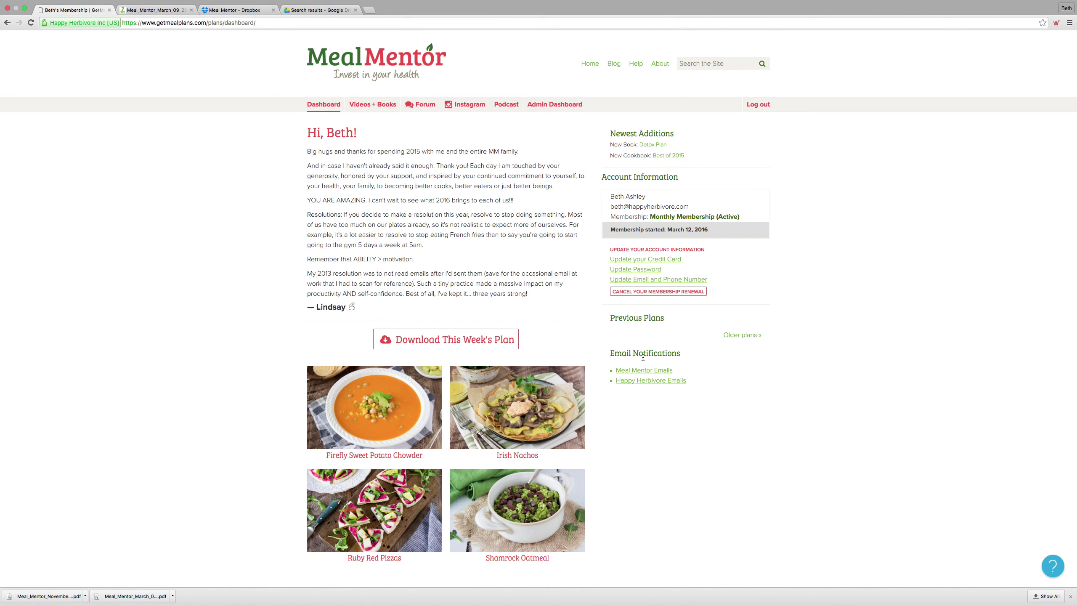
click(319, 11)
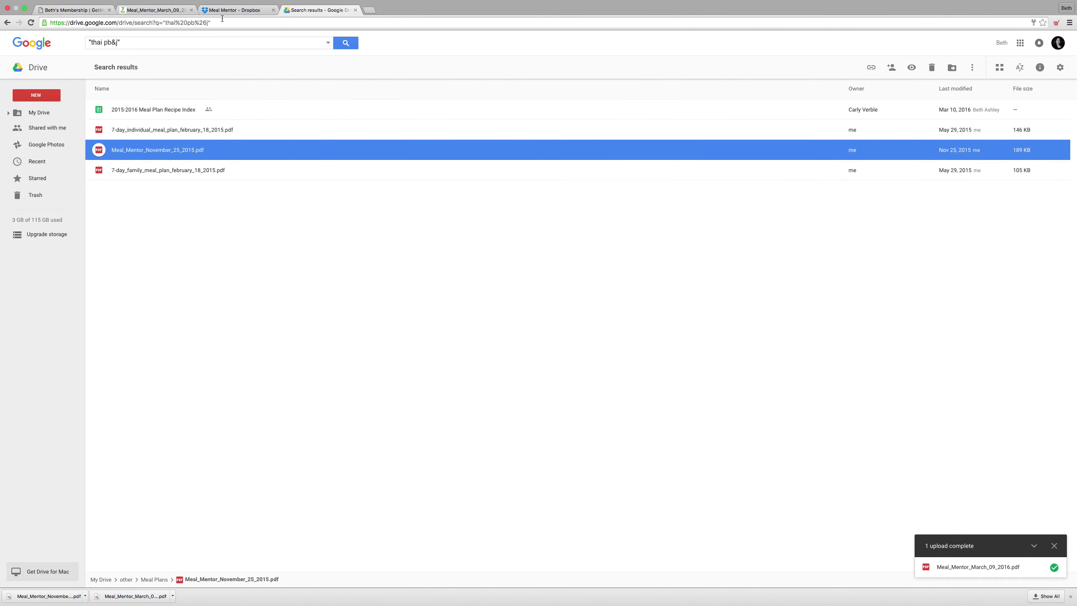